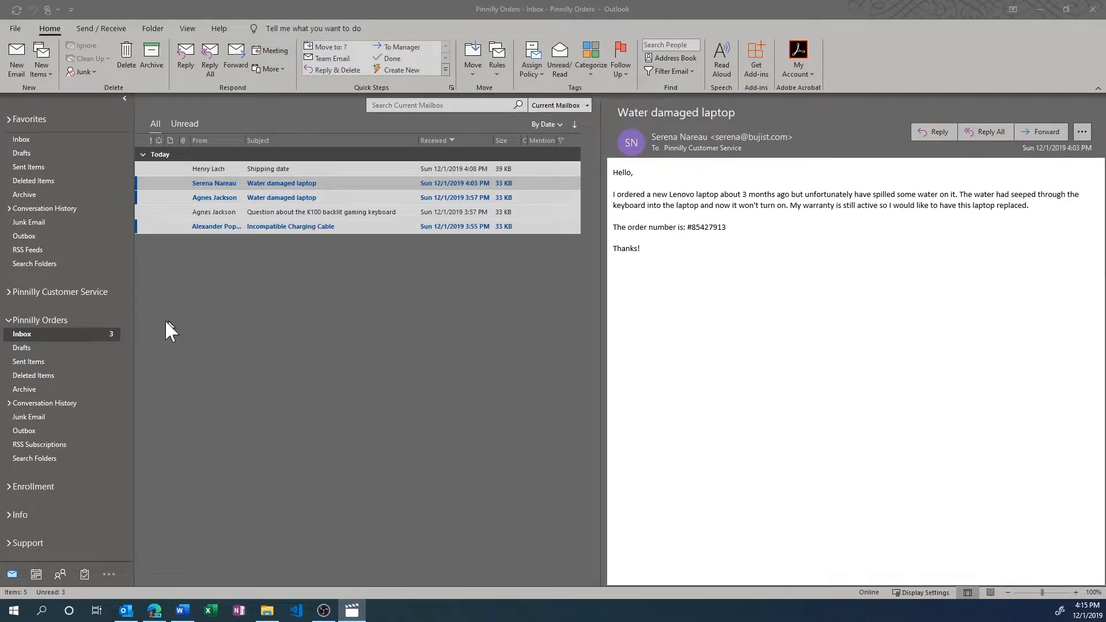
Expand the Pinnilly Customer Service mailbox and its Team folder, and open a team member's folder.
left_click(7, 292)
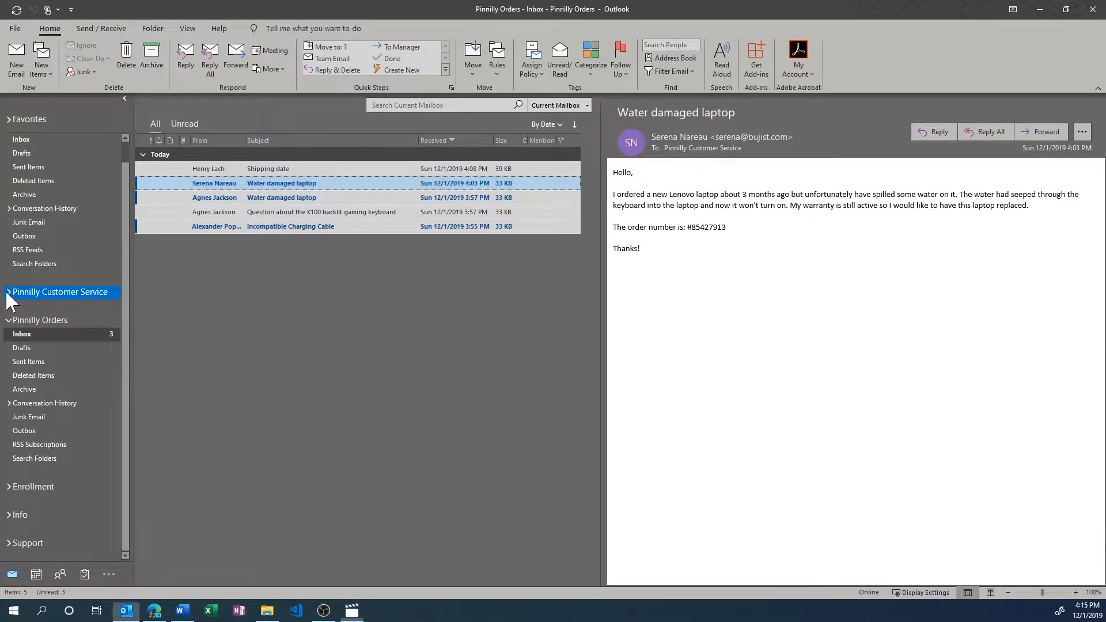
left_click_drag(126, 316, 118, 359)
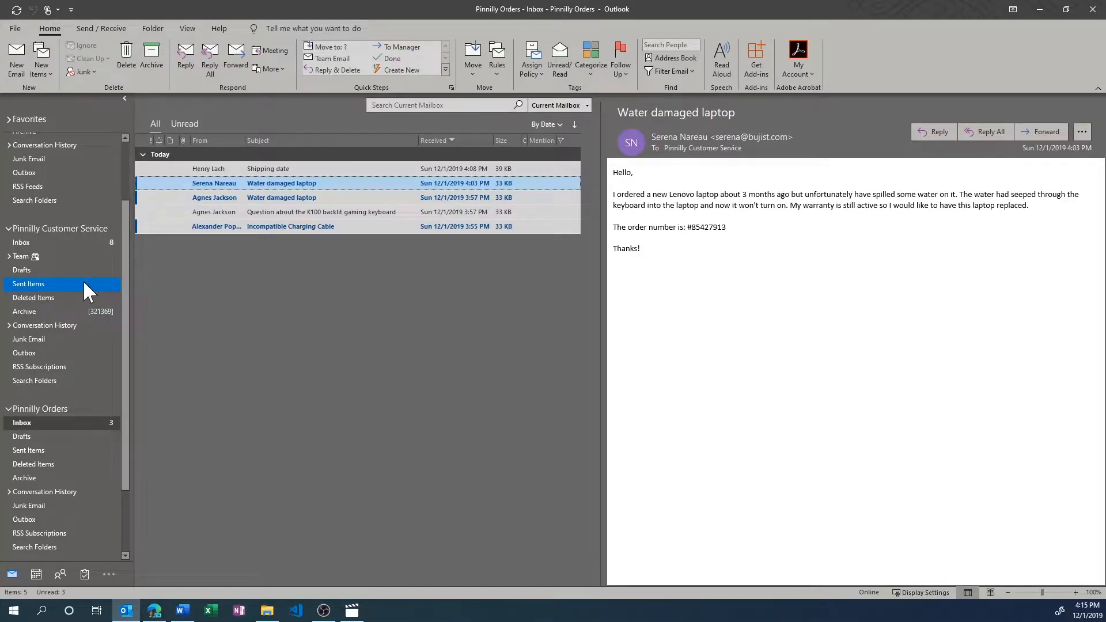
left_click(8, 255)
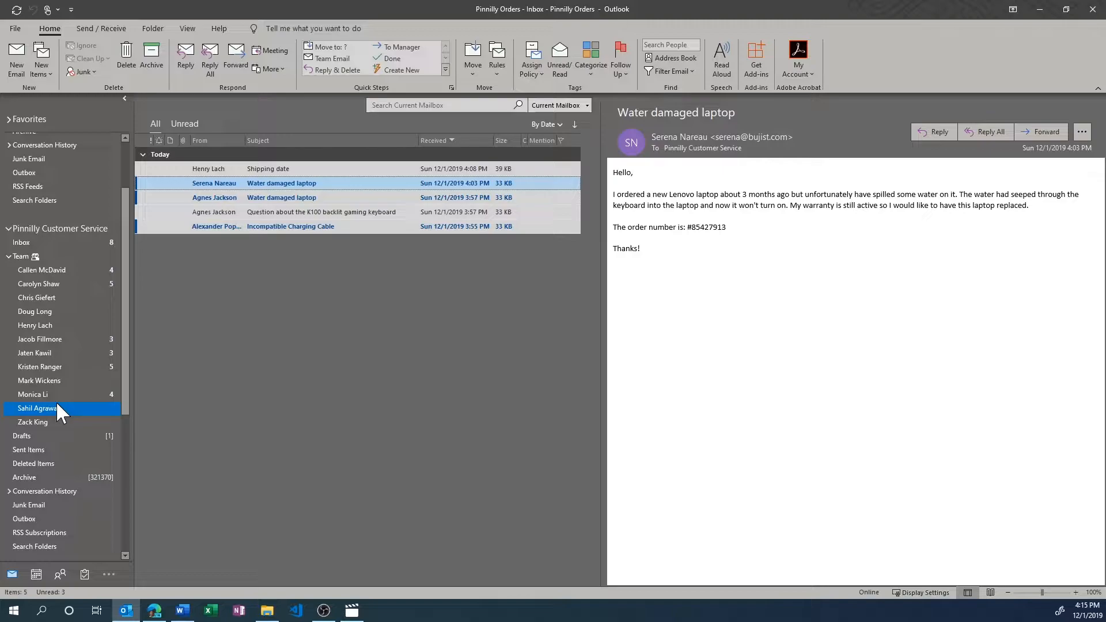
left_click(67, 282)
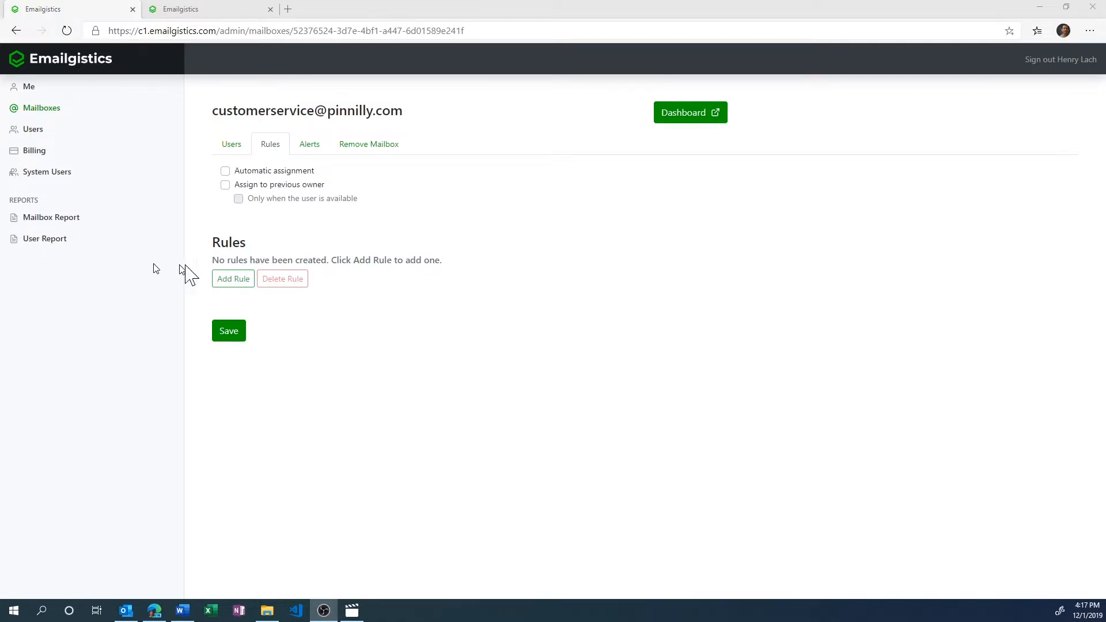
Enable automatic assignment for the customer service mailbox in Emailgistics and set the fourth listed user's maximum messages to 7.
left_click(225, 171)
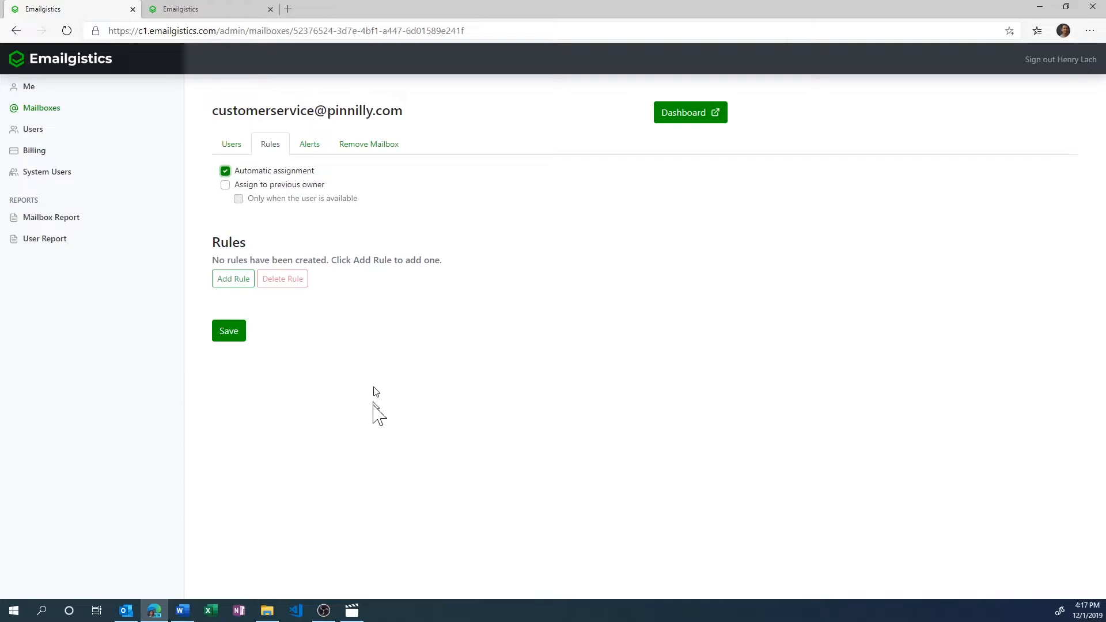
left_click(233, 144)
left_click(288, 288)
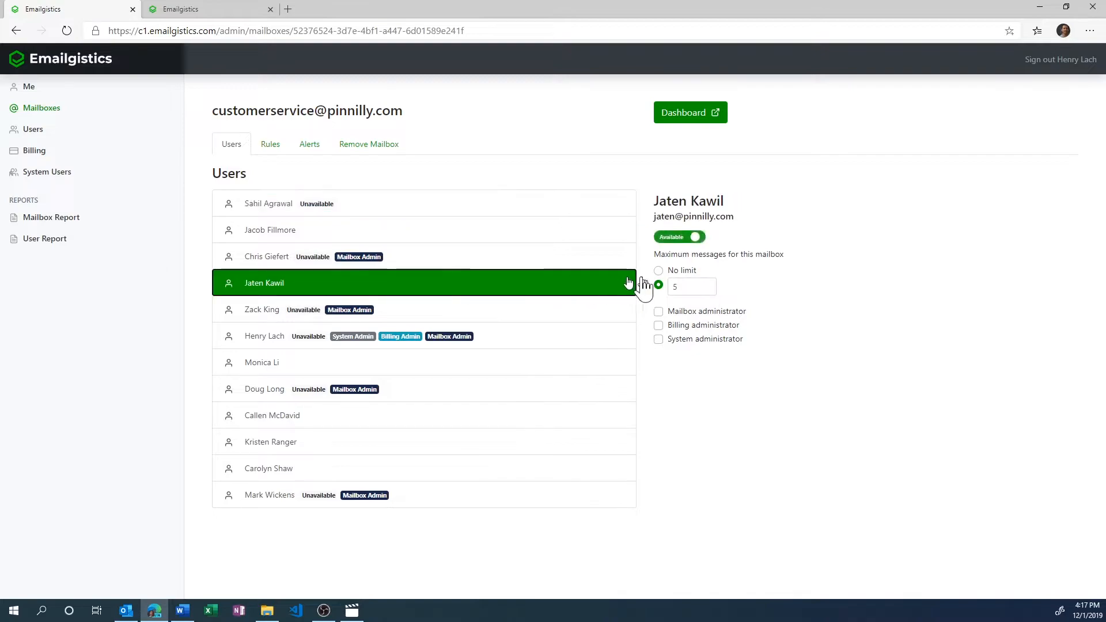
type("7")
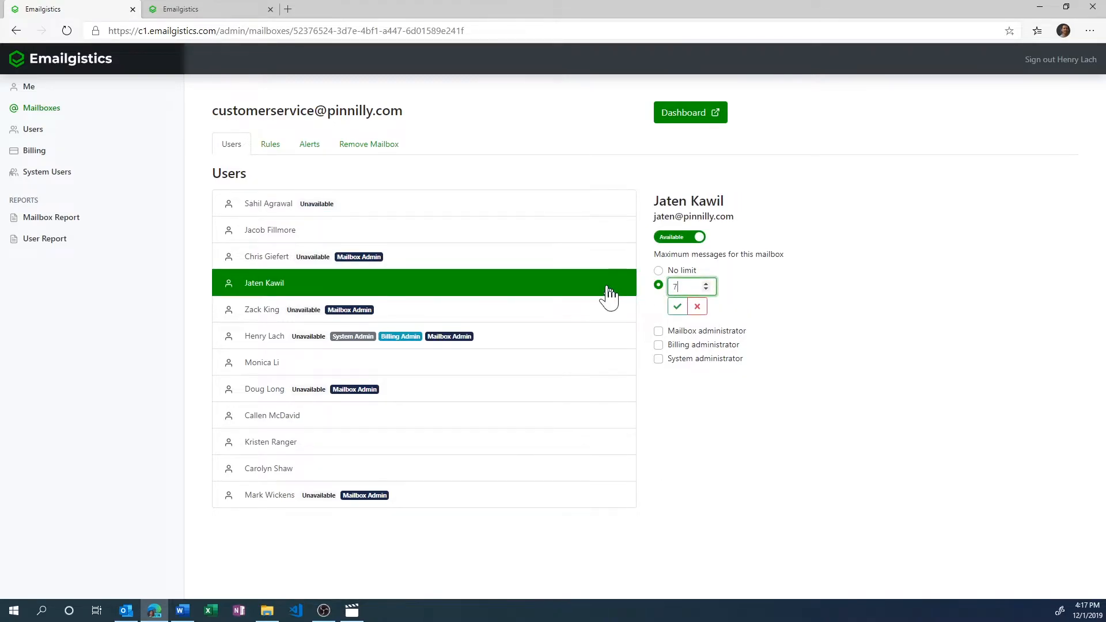
left_click(678, 307)
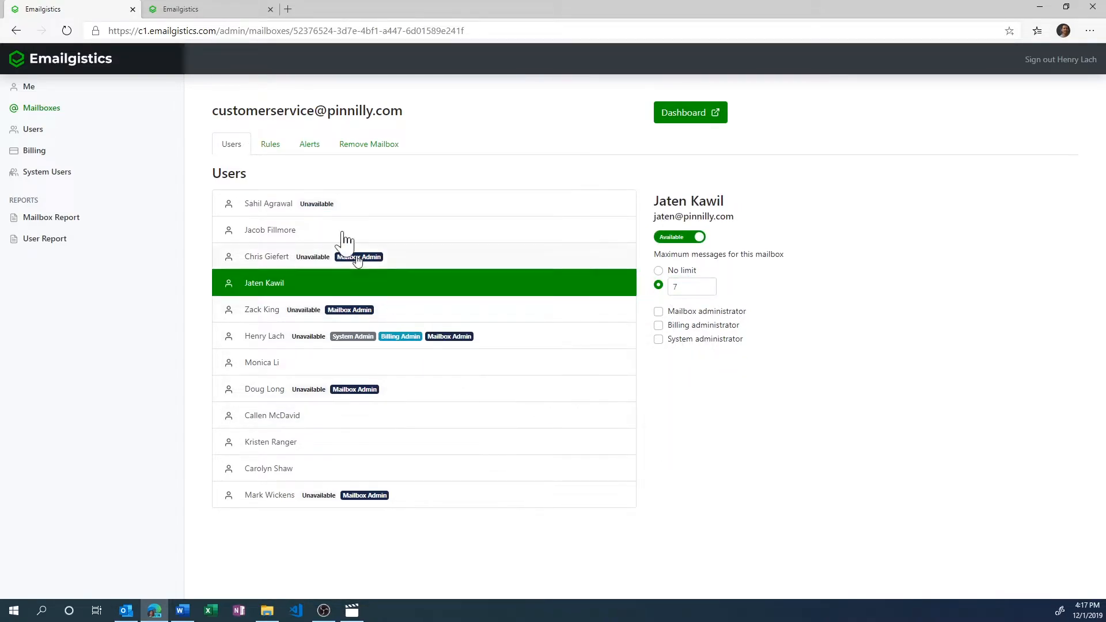
Enable assignment to the previous owner, restricted to when that user is available.
left_click(271, 145)
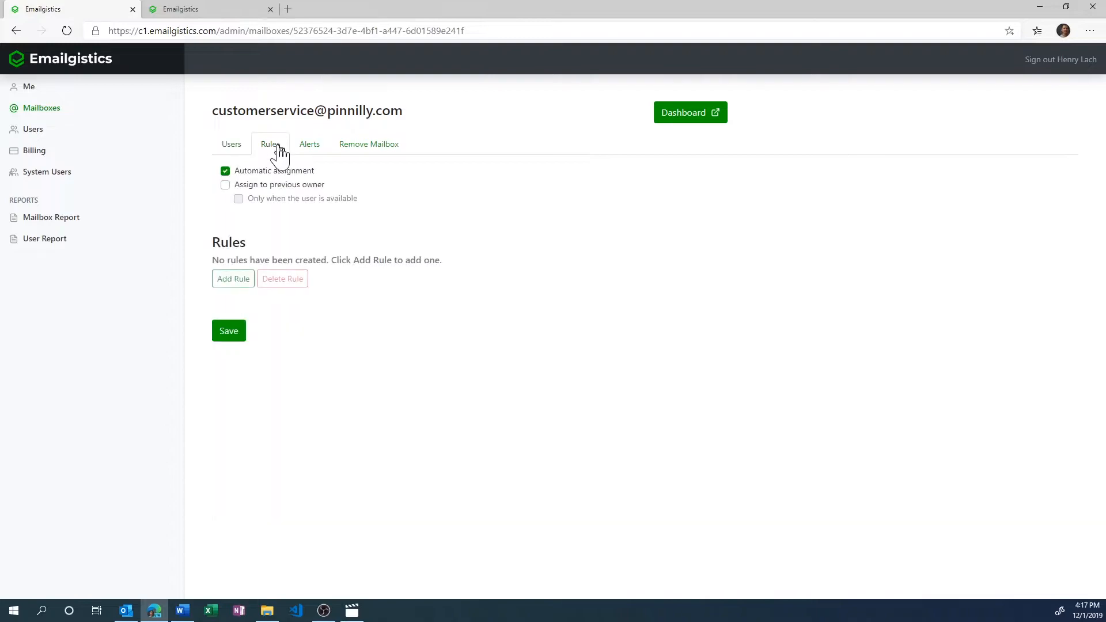
left_click(226, 187)
left_click(238, 199)
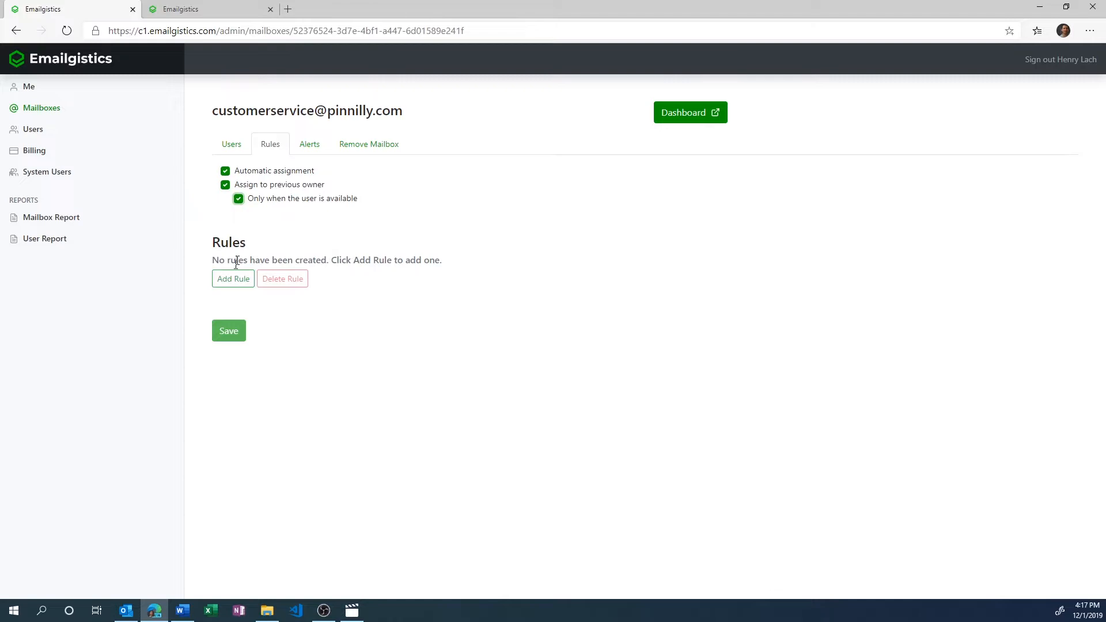
Add a mailbox rule named "Special Billing Rule".
left_click(230, 280)
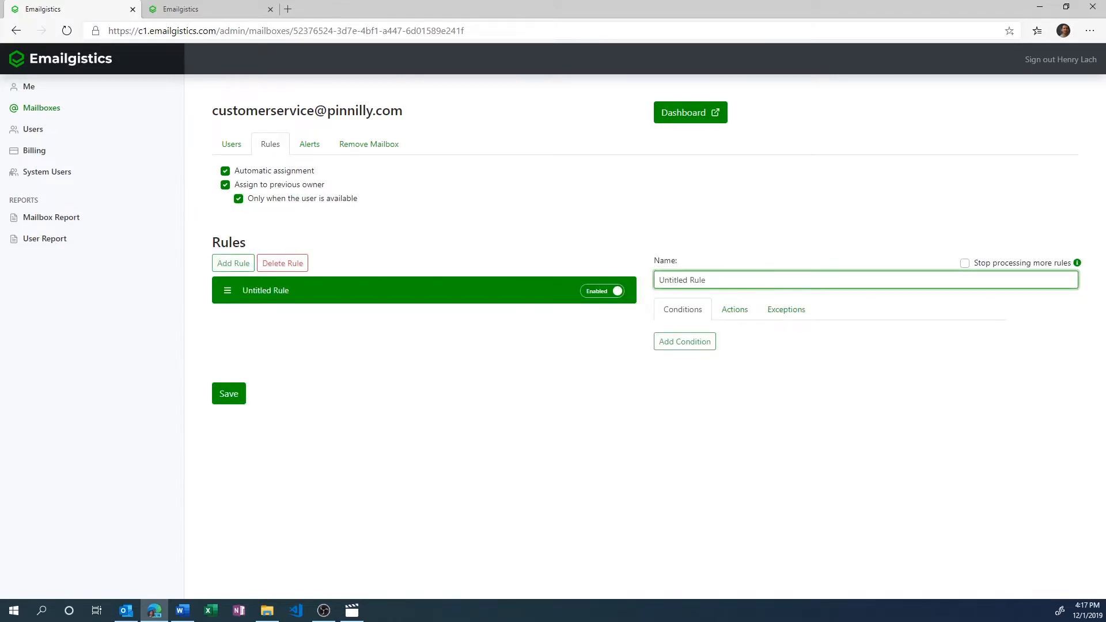
left_click_drag(758, 281, 551, 268)
type("Special Billing Rule")
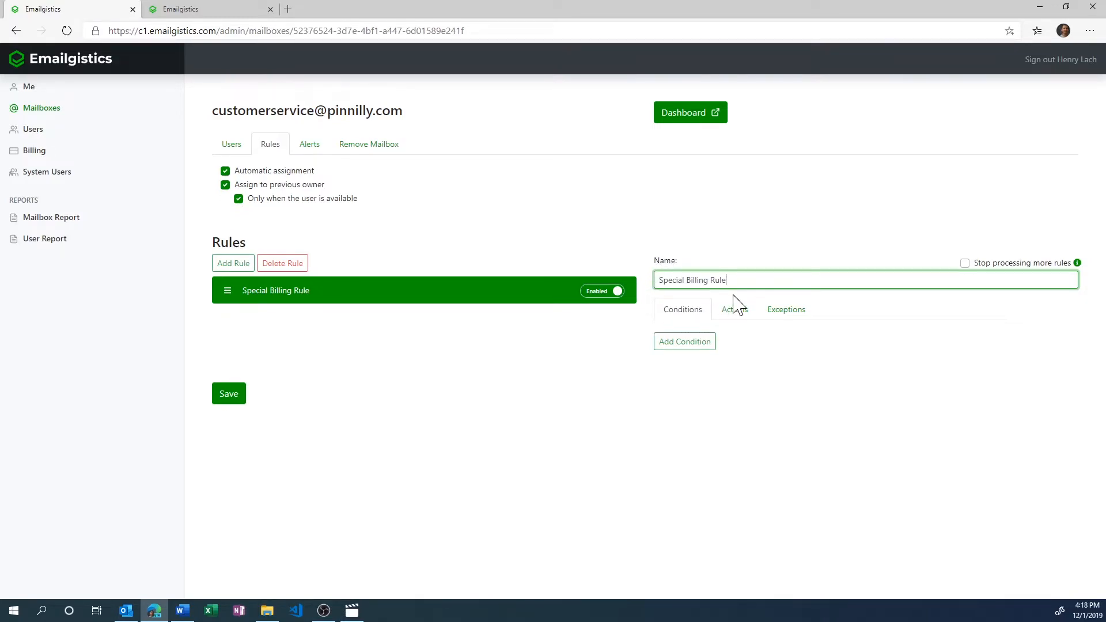
Add a condition to the billing rule that the message body contains "billing".
left_click(684, 344)
left_click(706, 366)
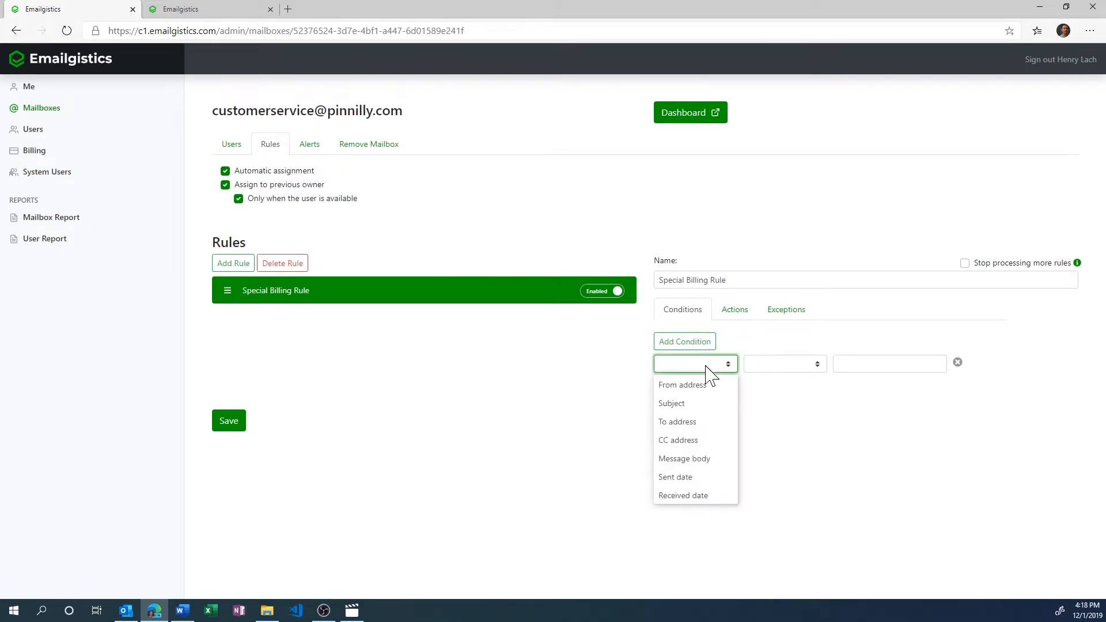
left_click(663, 464)
left_click(780, 364)
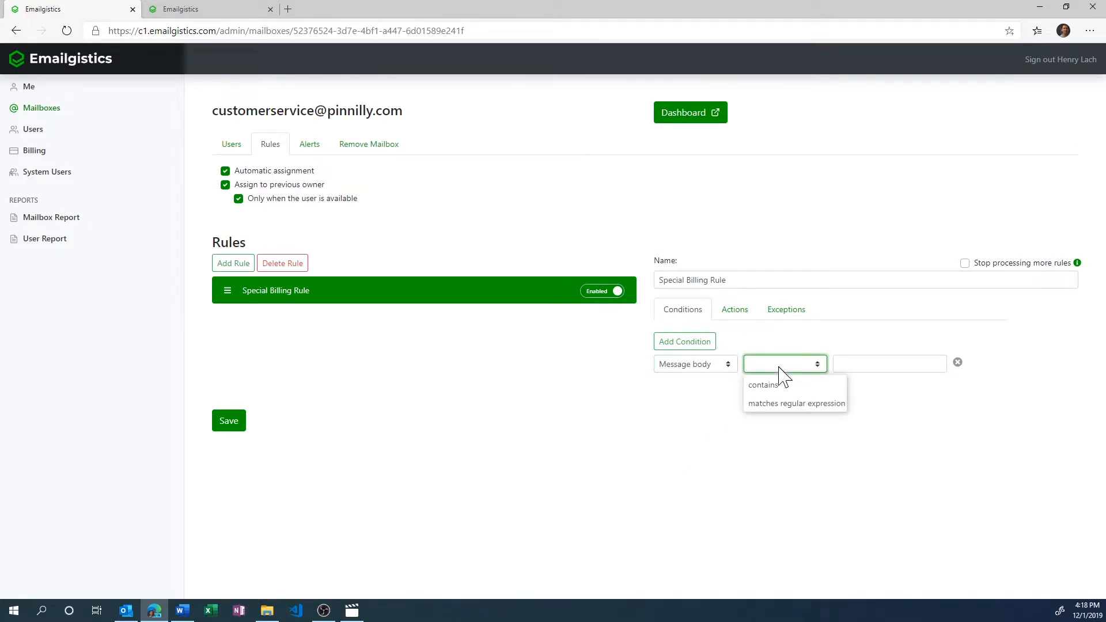
left_click(772, 383)
left_click(845, 362)
type("b")
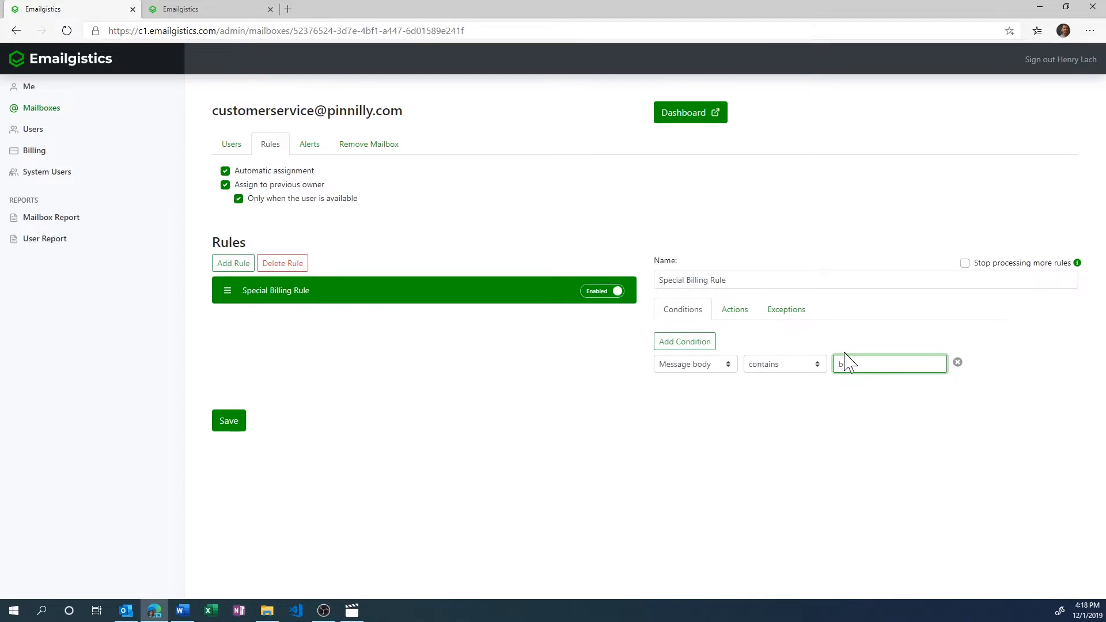
type("illing")
Add an Assign action to the billing rule for the tenth, seventh and ninth listed users, and save the rules.
left_click(724, 313)
left_click(688, 342)
left_click(714, 364)
left_click(714, 382)
left_click(797, 411)
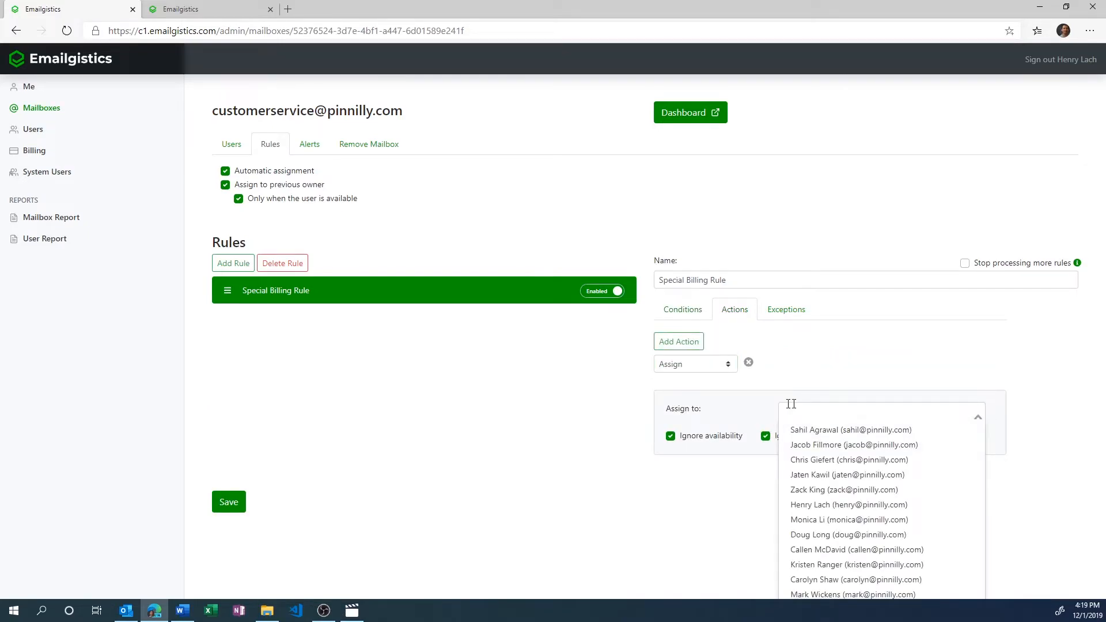
left_click(811, 565)
left_click(851, 521)
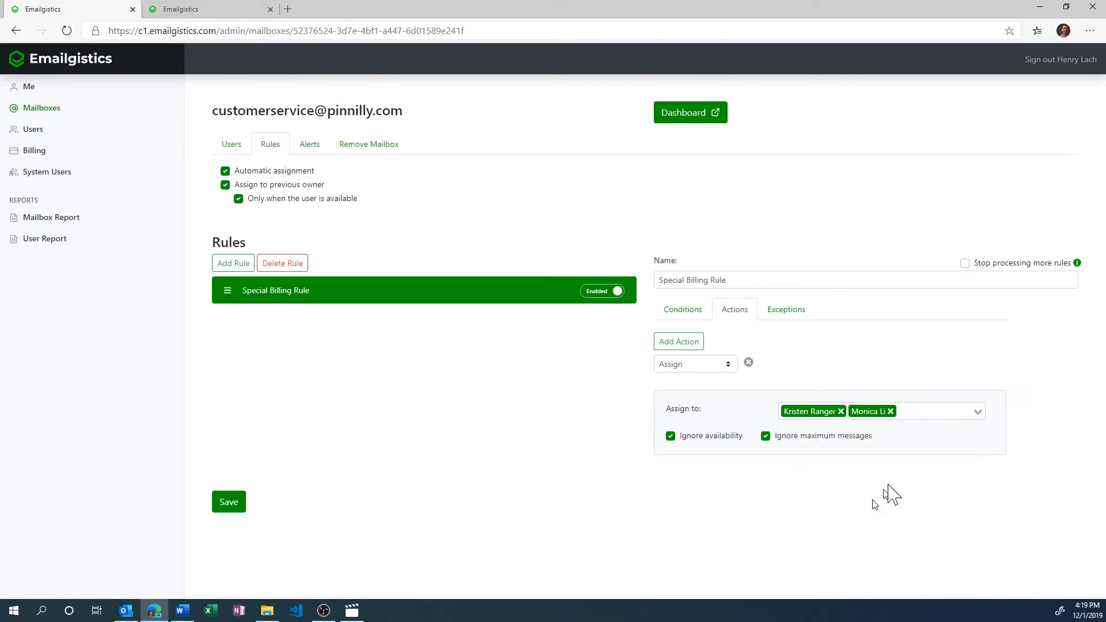
left_click(839, 533)
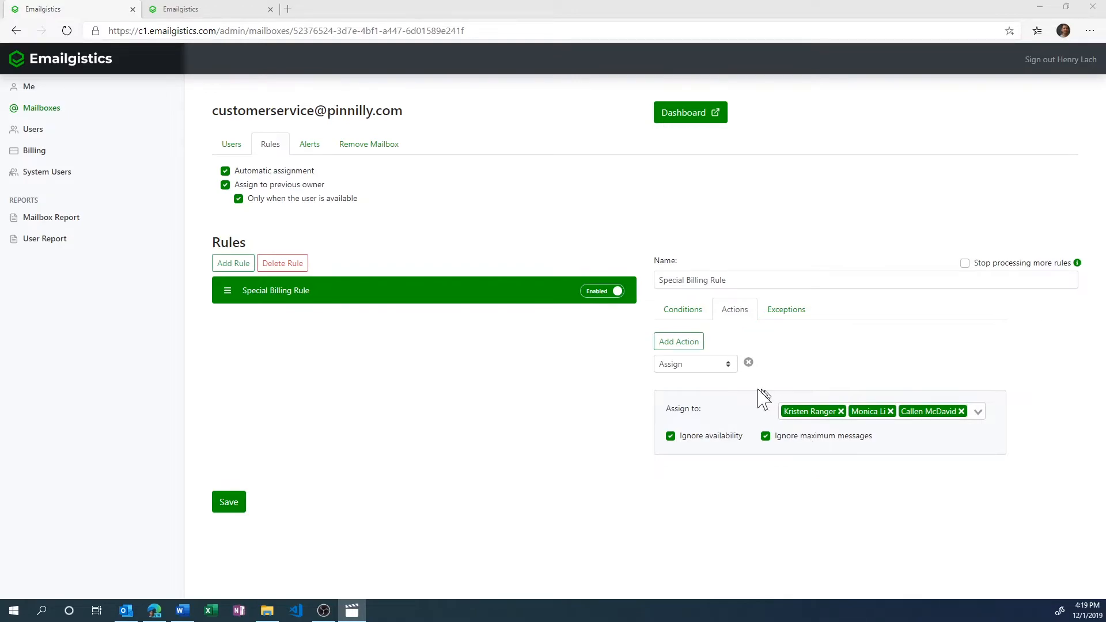
left_click(228, 503)
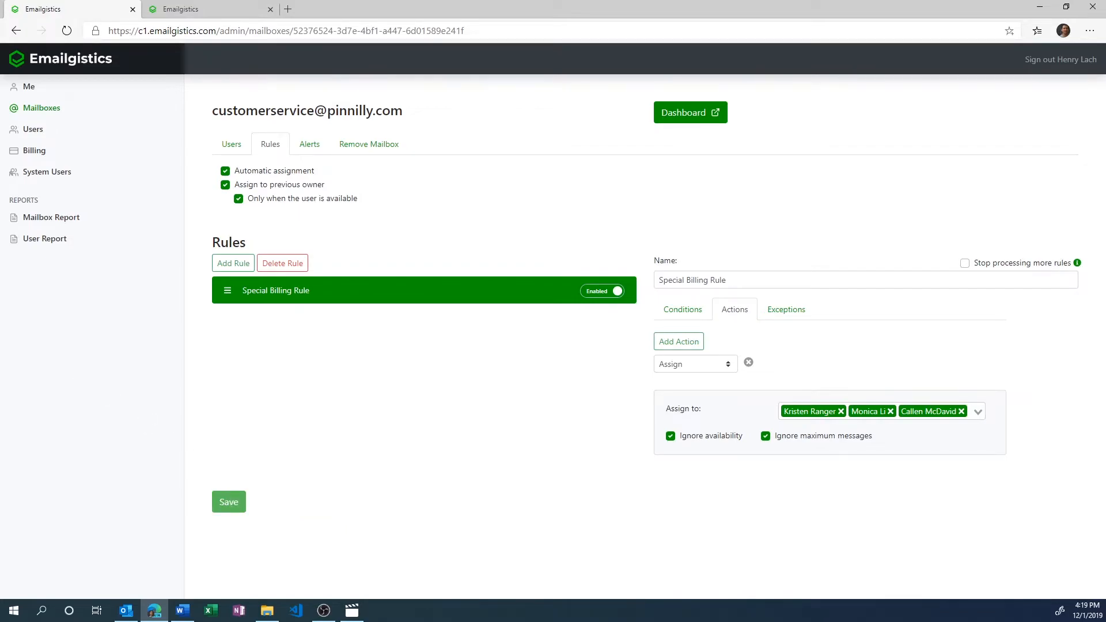
Add a mailbox alert named "1 hour alert".
key("alt+Tab")
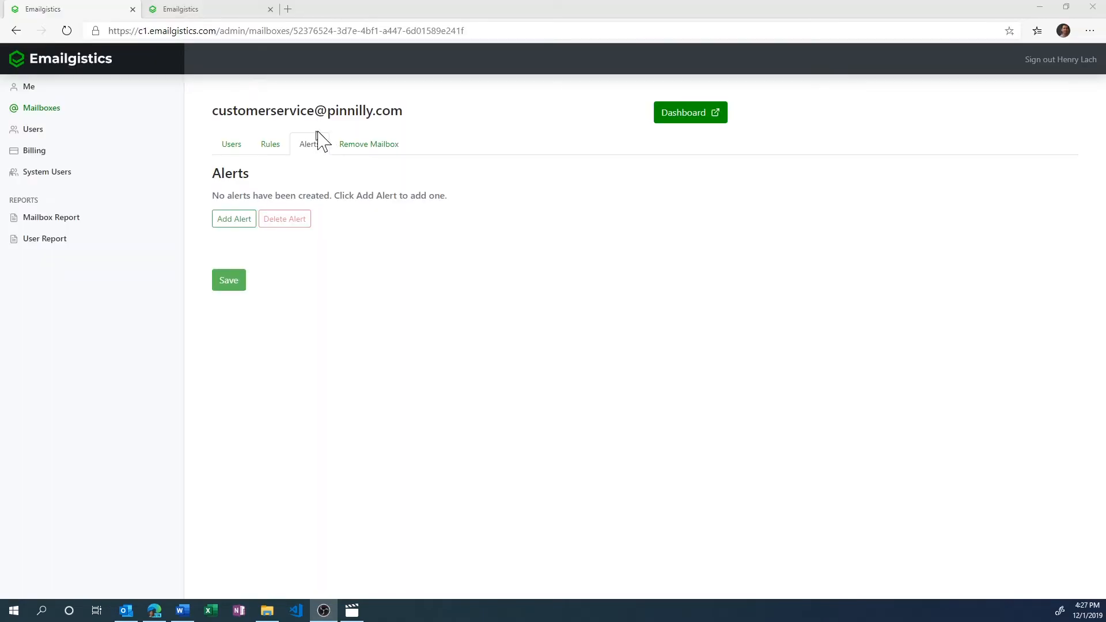
left_click(219, 222)
triple_click(720, 217)
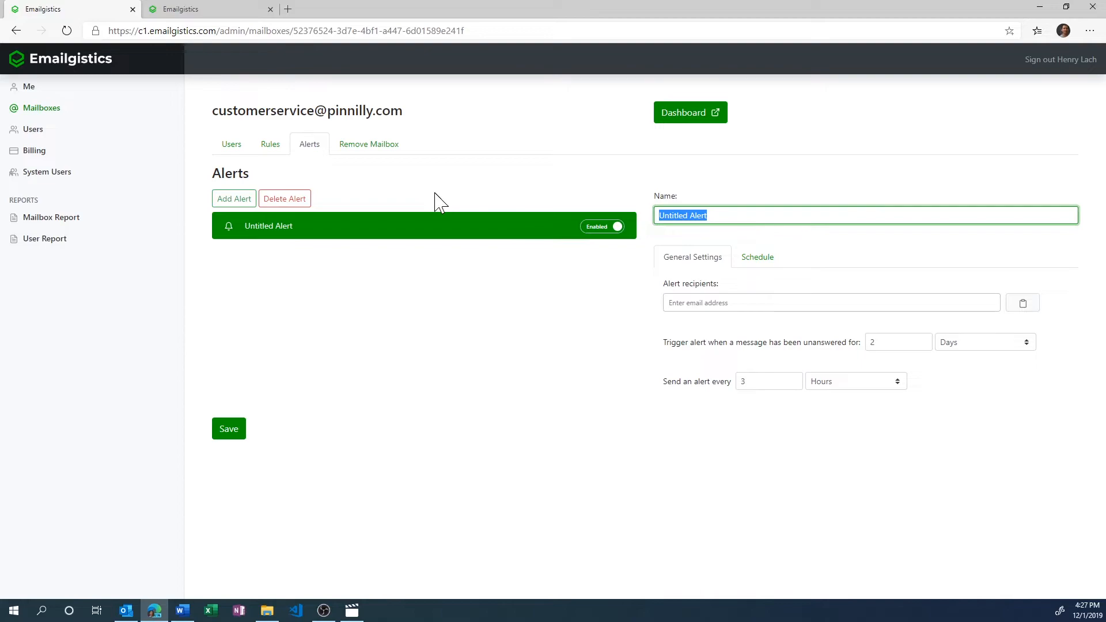
type("1 hour alert")
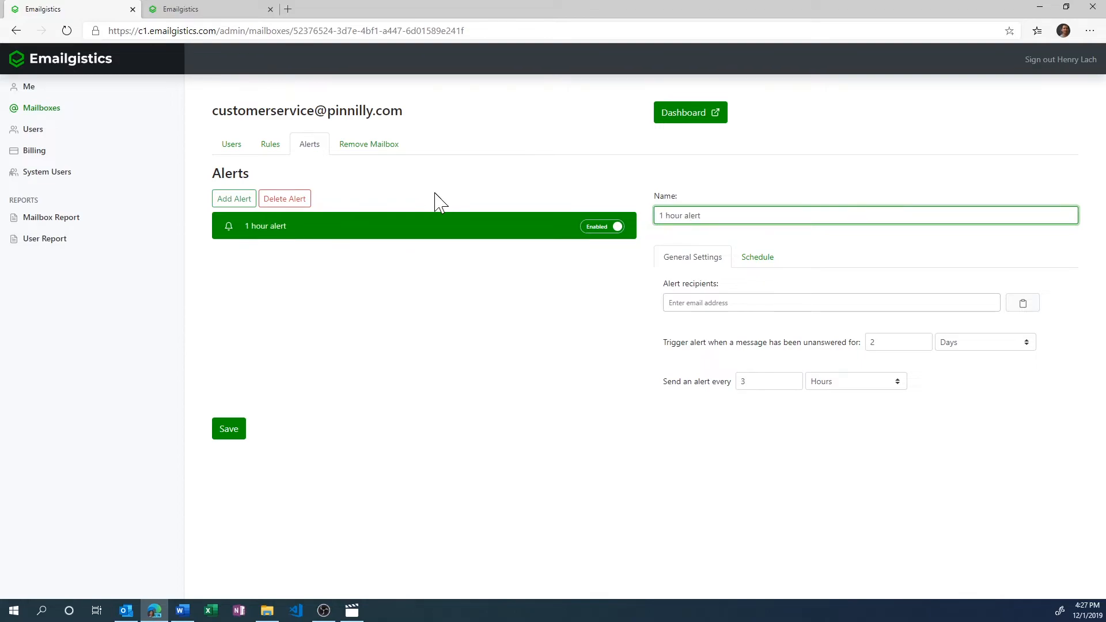
Add the signed-in administrator's e-mail address as the alert recipient.
left_click(697, 310)
left_click(715, 305)
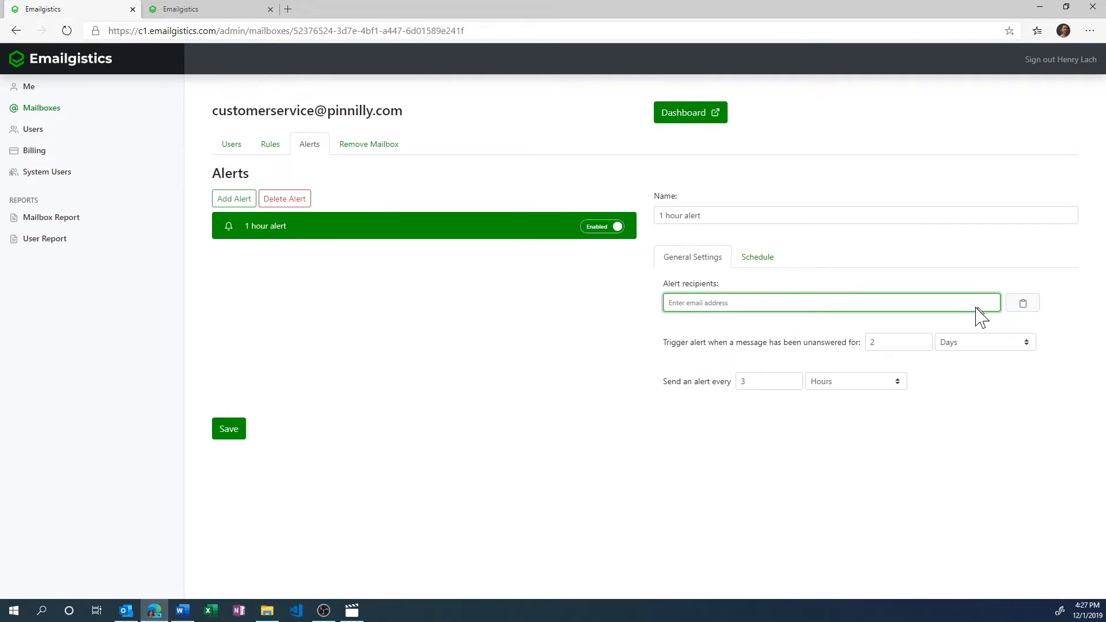
type("henry")
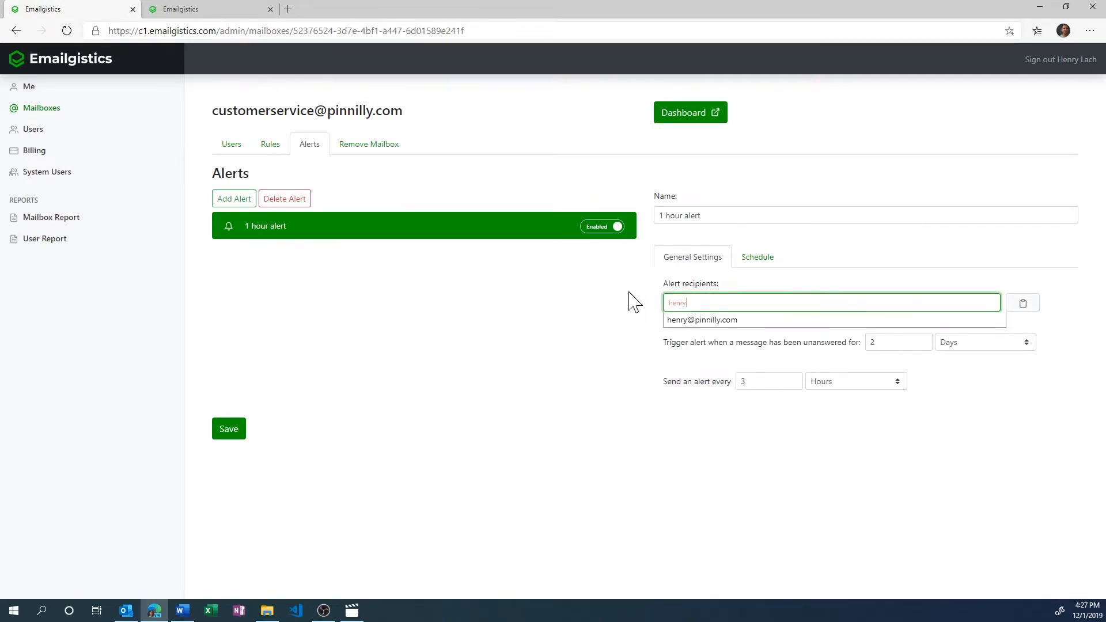
left_click(685, 320)
Set the alert to trigger when a message has been unanswered for 1 hour, and save it.
left_click(842, 347)
type("1")
left_click(1007, 347)
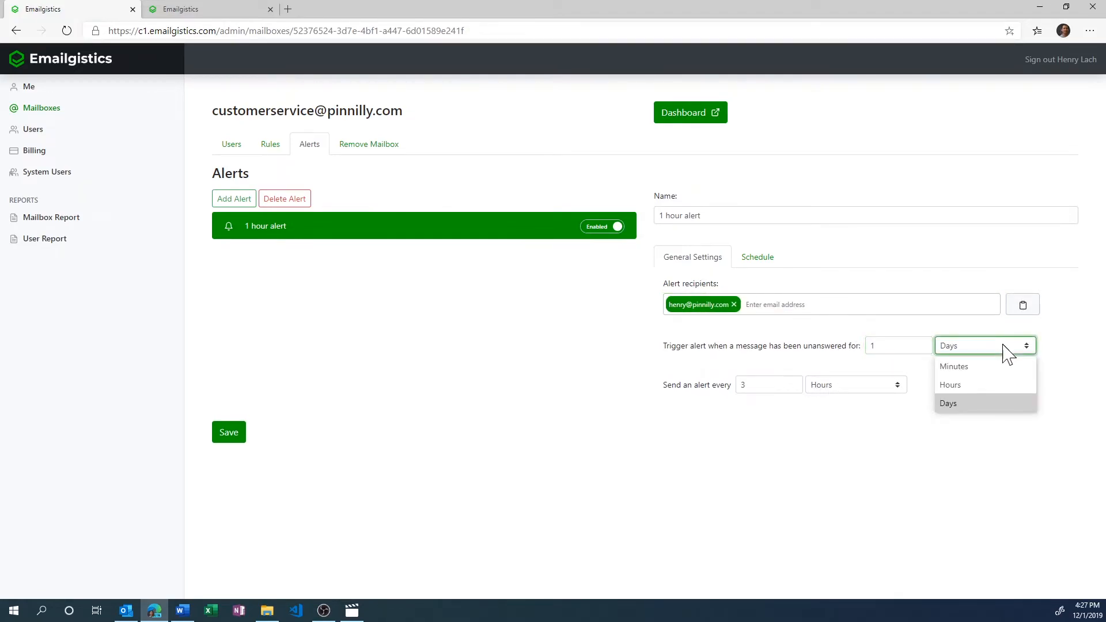
left_click(979, 391)
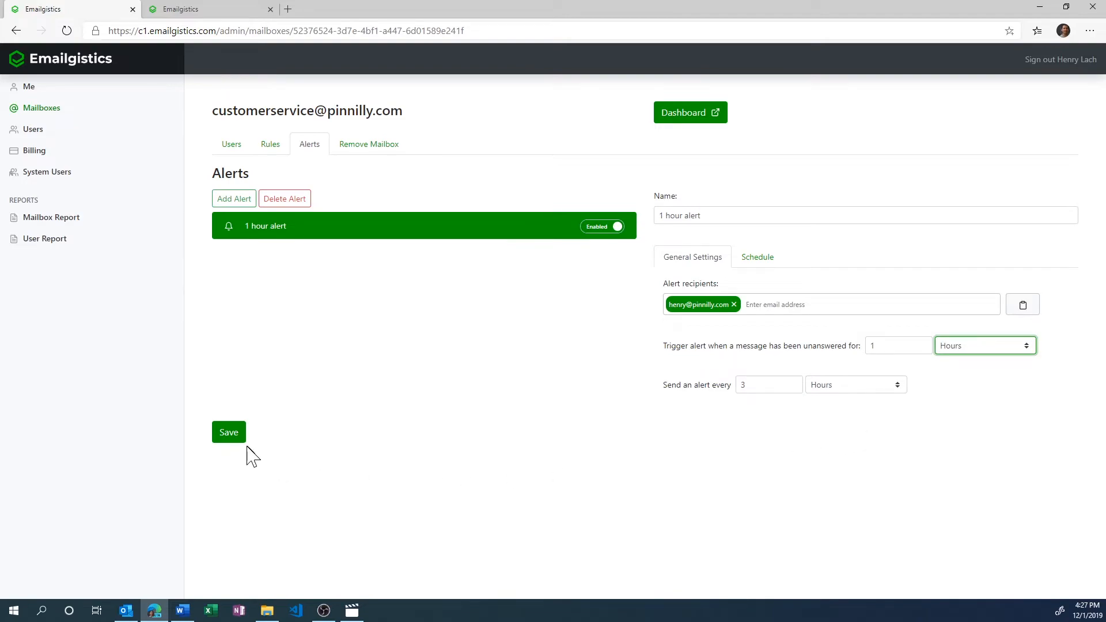
left_click(230, 438)
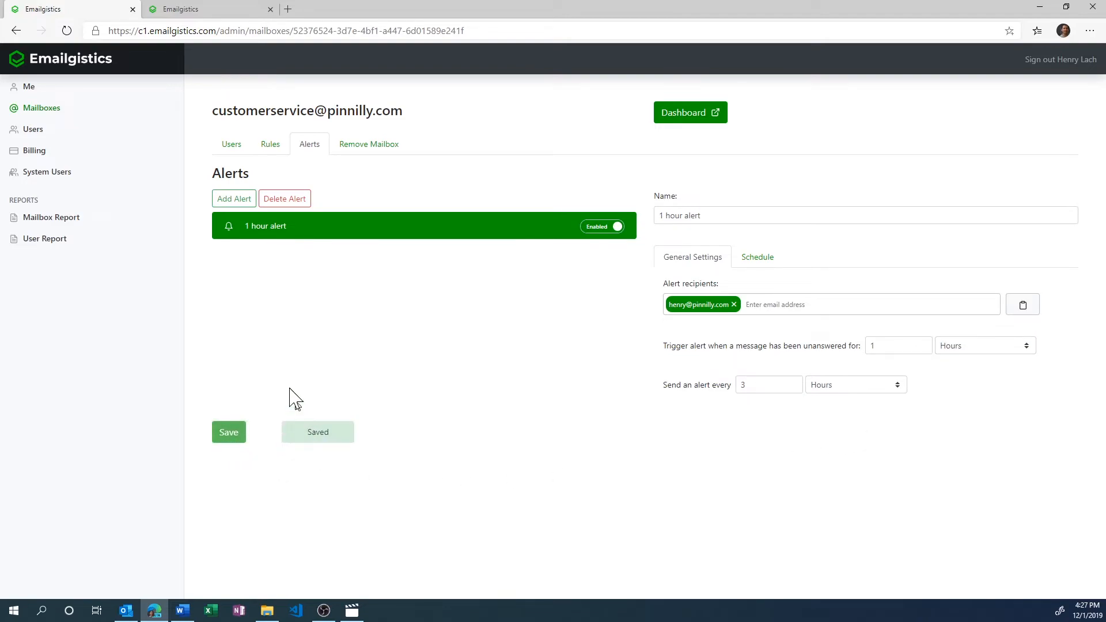
Reopen the customer service mailbox from the mailbox list and open its dashboard.
left_click(37, 118)
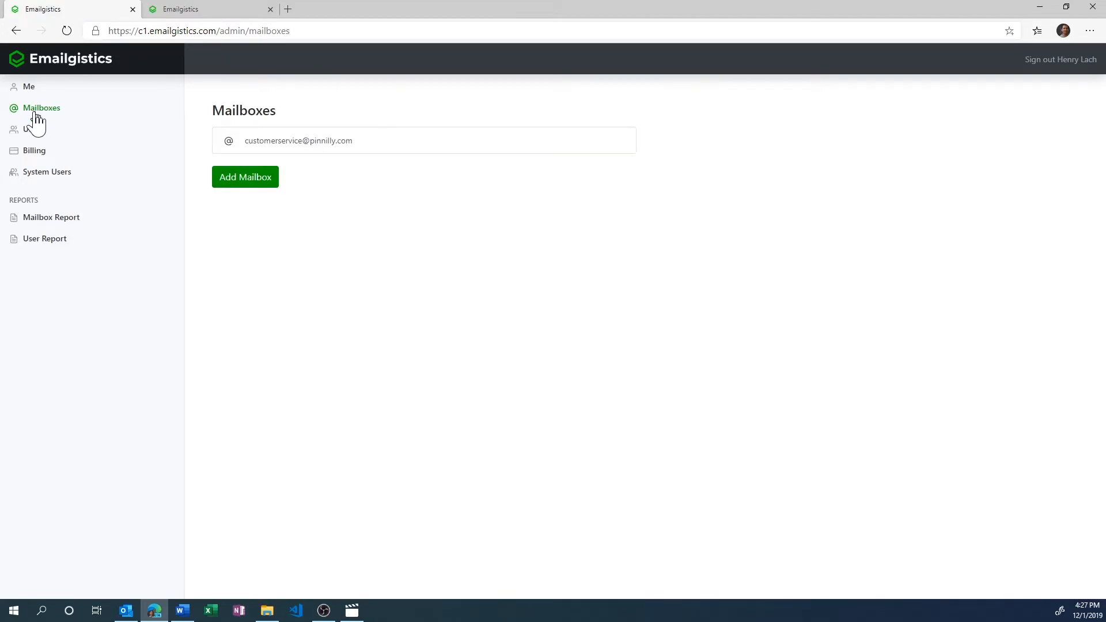
left_click(291, 147)
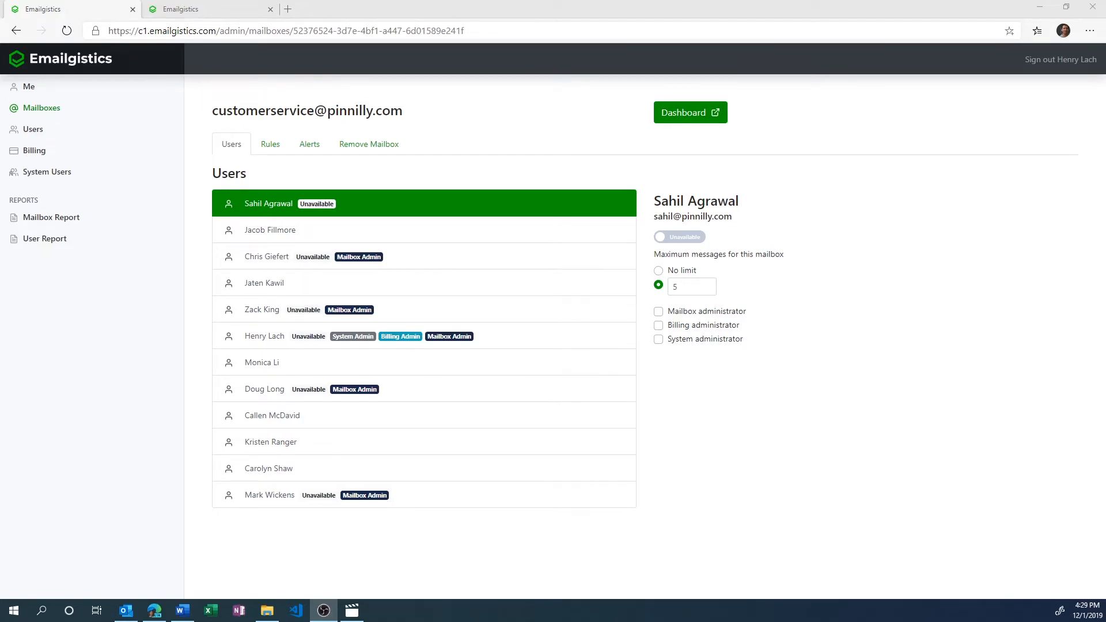
left_click(703, 116)
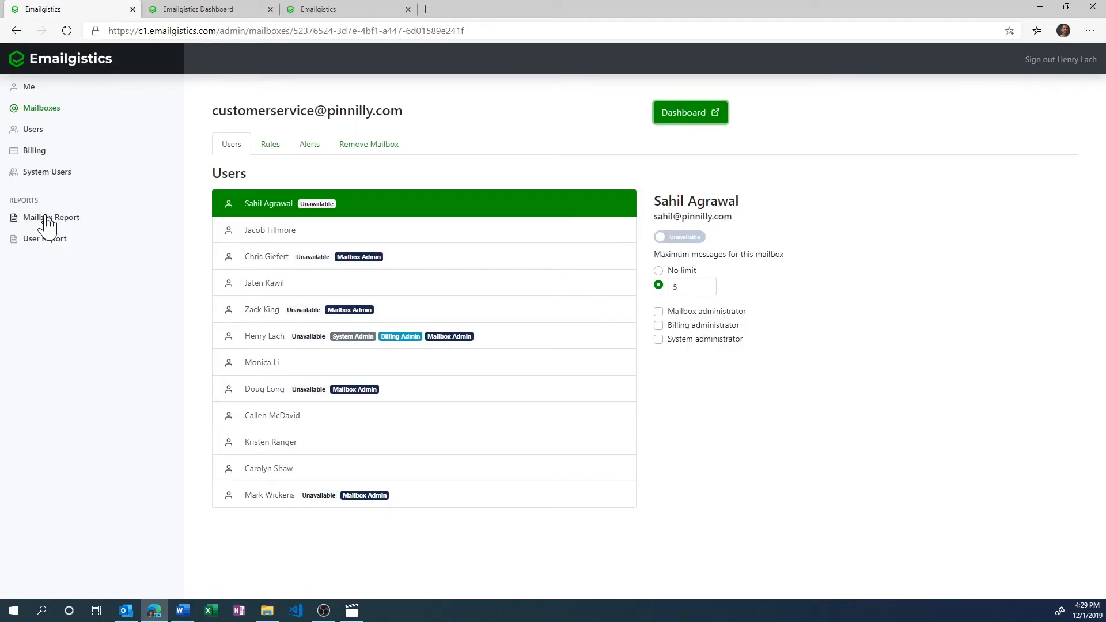
Generate the daily mailbox report for customer service from 11/01/2019 to 11/30/2019 and view its data table.
left_click(46, 222)
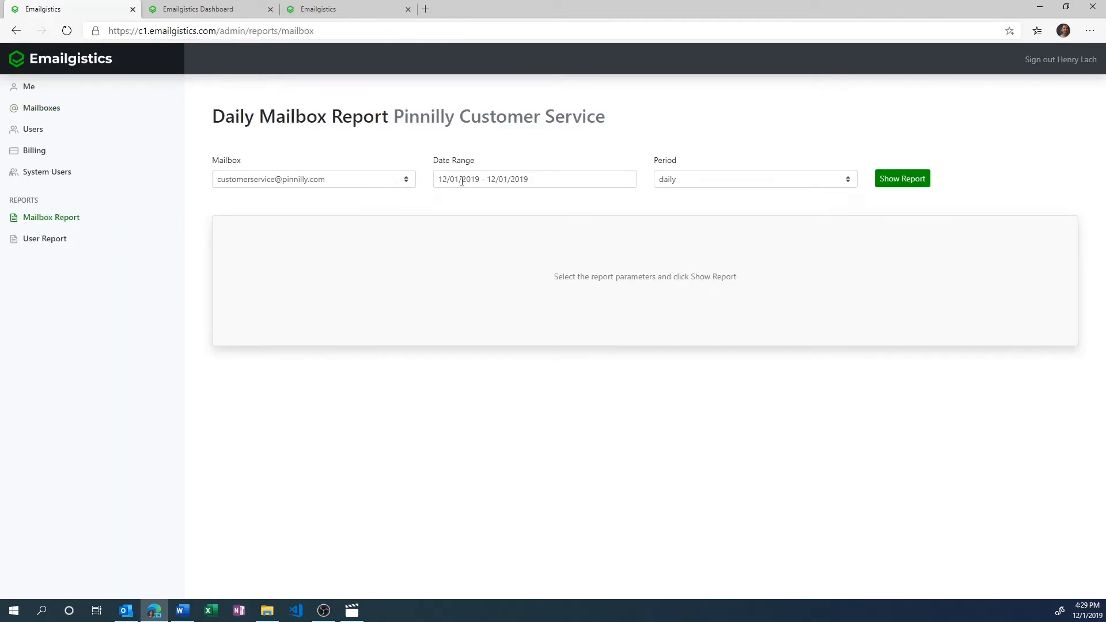
left_click(499, 182)
left_click(446, 208)
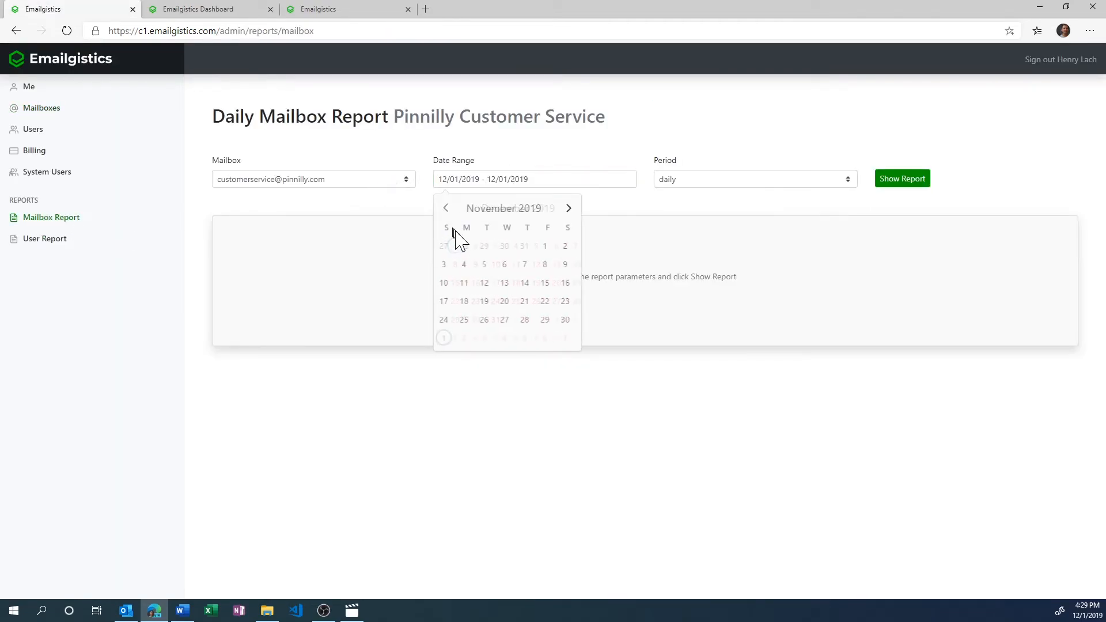
left_click(550, 247)
left_click(566, 320)
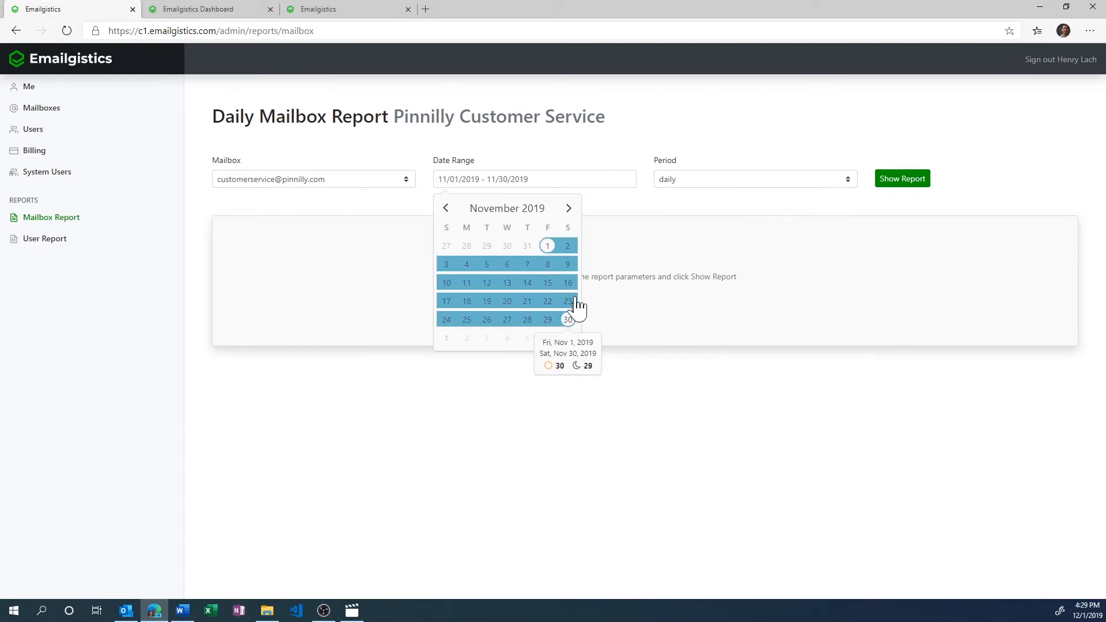
left_click(884, 182)
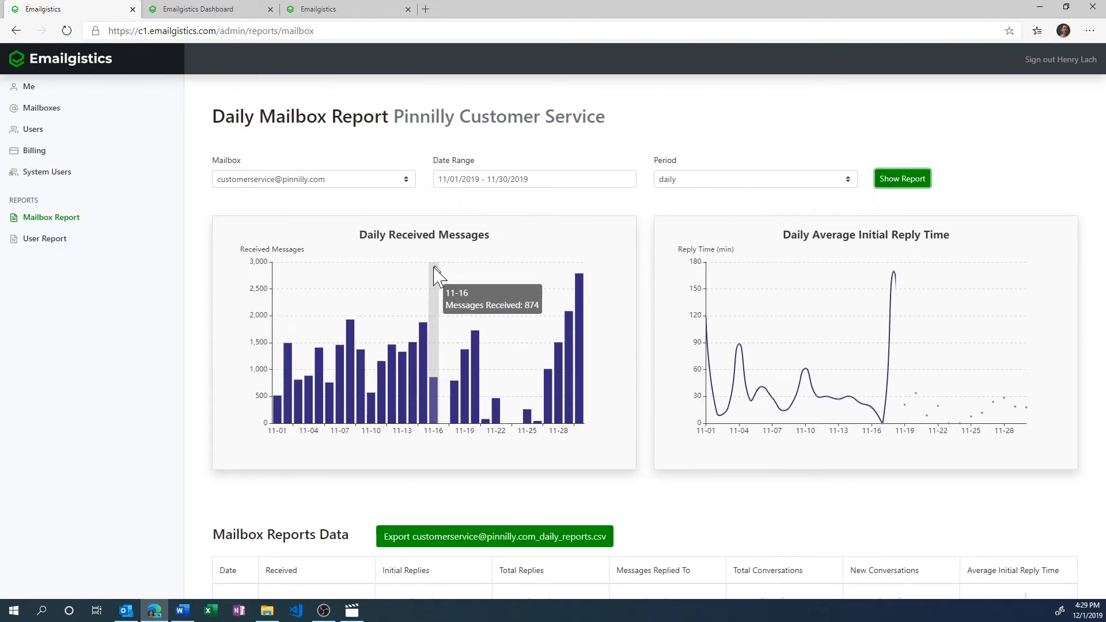
scroll(446, 299, "down", 5)
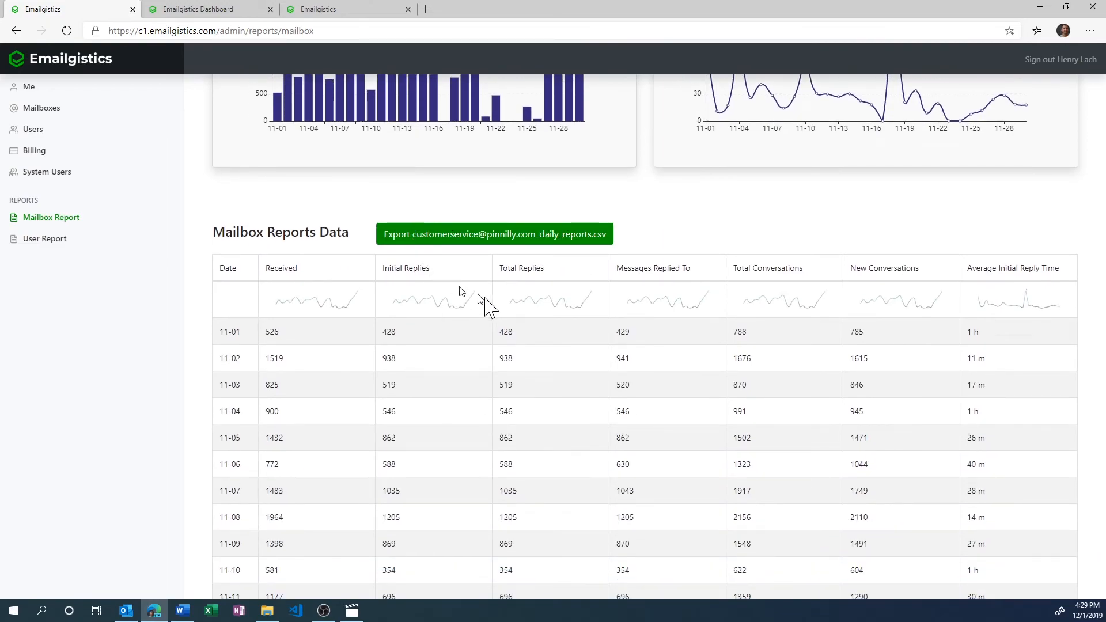
Examine the daily rows of the customer service mailbox report's data table through late November.
scroll(471, 339, "down", 3)
scroll(460, 368, "down", 4)
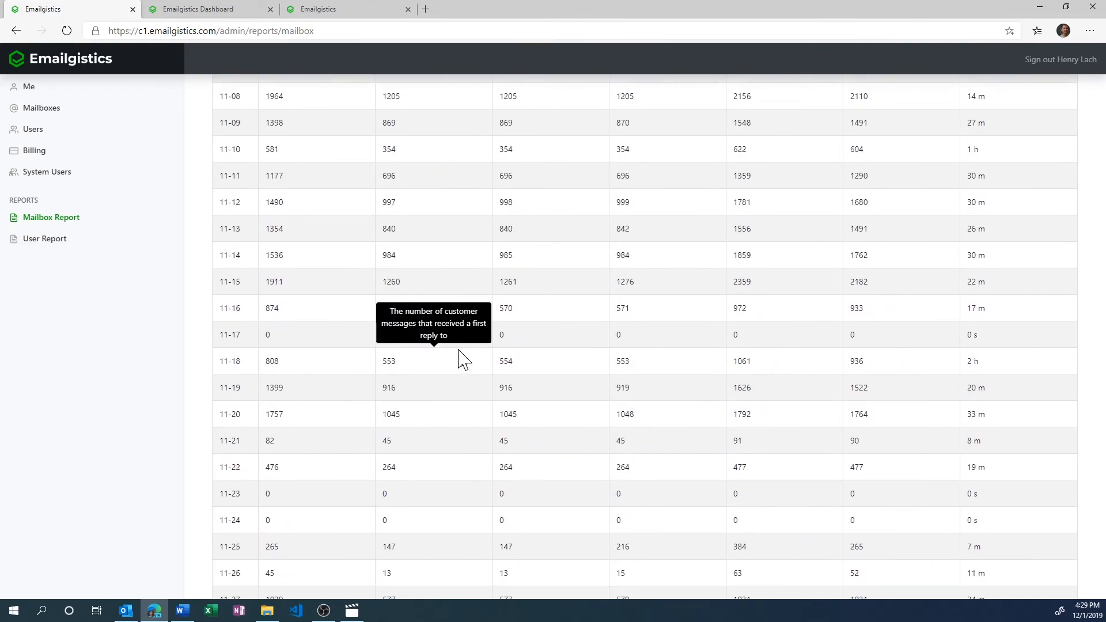
Switch to the open daily user report for customer service and review its replied-message, reply-time and comparison charts and its data table.
left_click(316, 13)
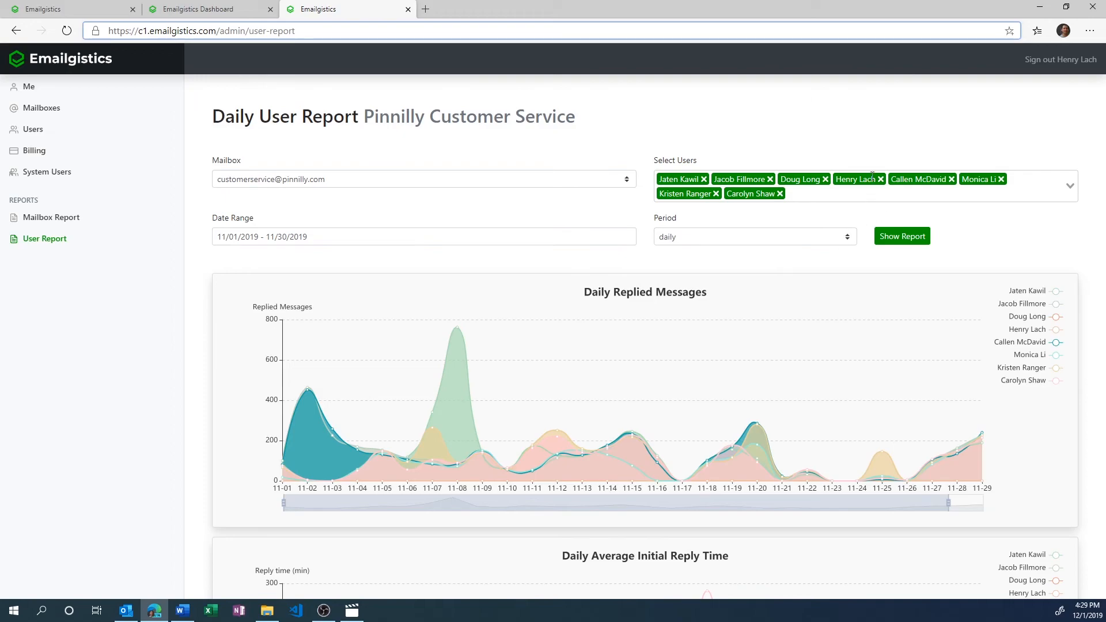
mouse_move(613, 452)
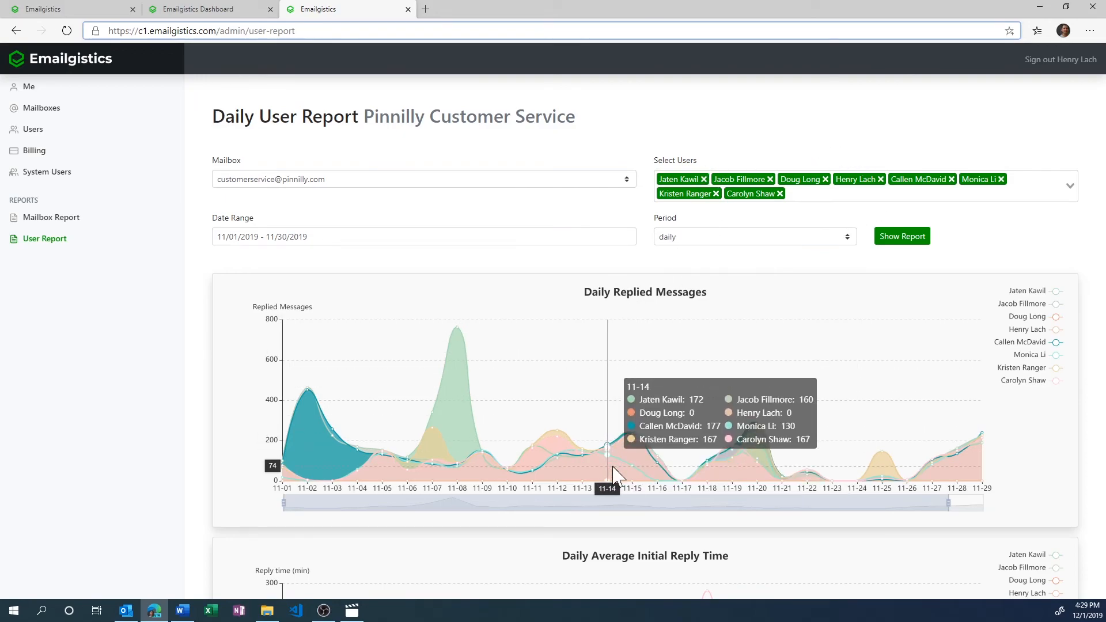
scroll(756, 461, "down", 10)
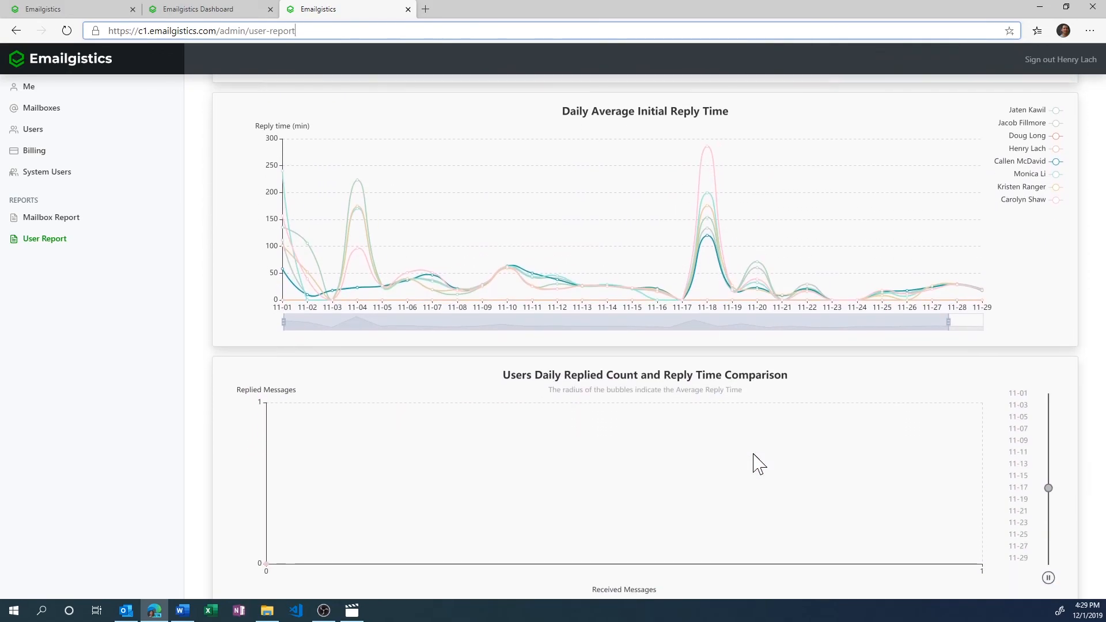
scroll(755, 461, "down", 8)
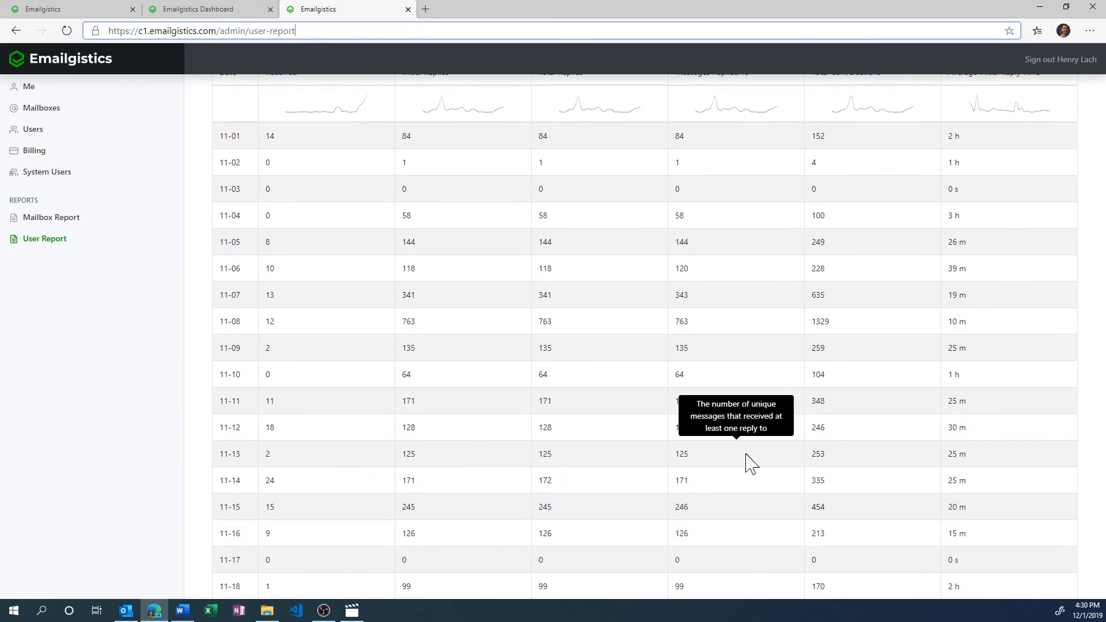
scroll(112, 406, "up", 10)
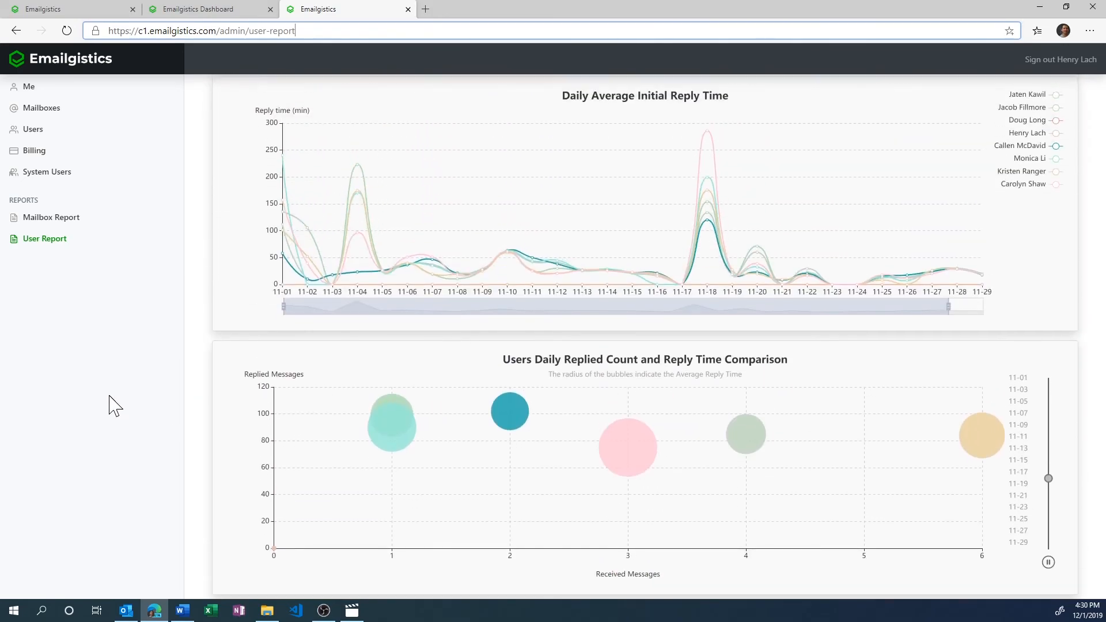
scroll(112, 406, "up", 8)
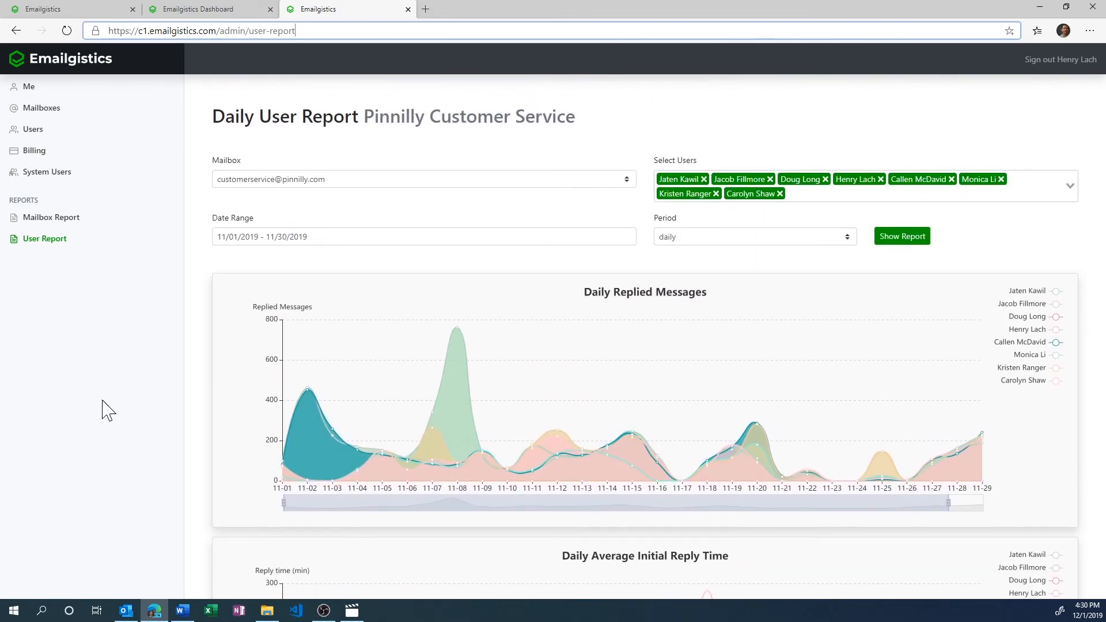